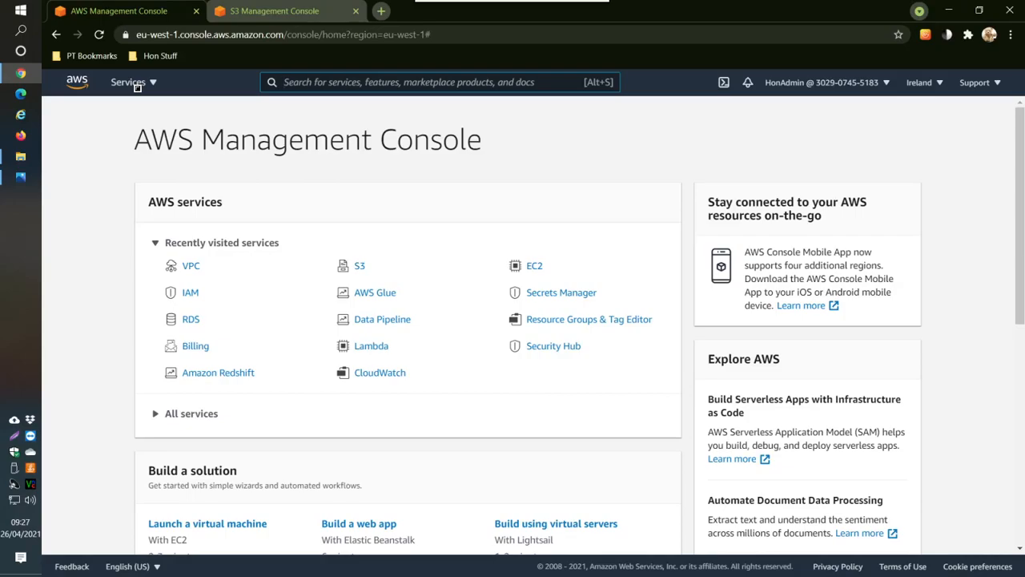
Step: Open the S3 service and start creating a new bucket
left_click(132, 83)
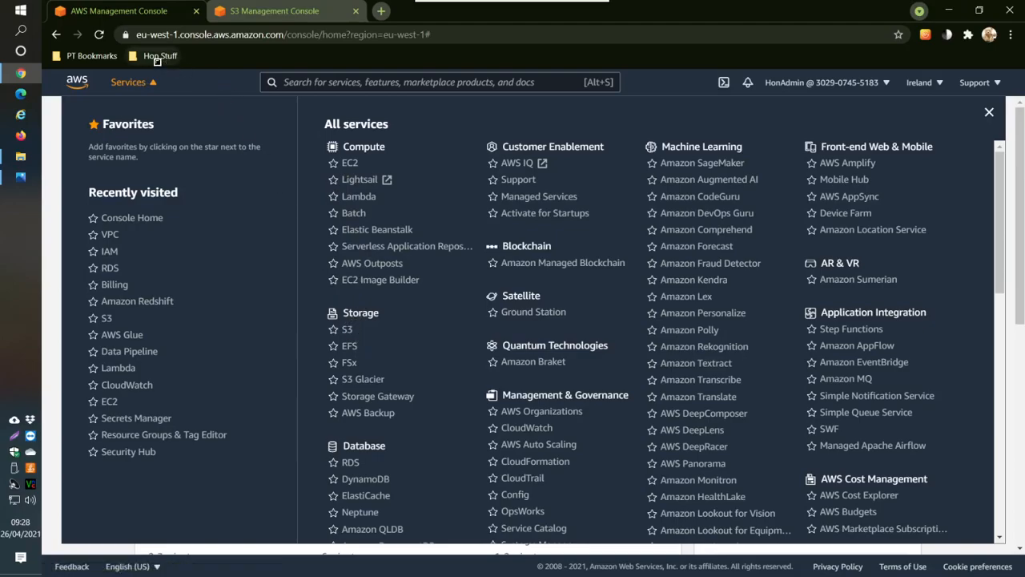
left_click(137, 83)
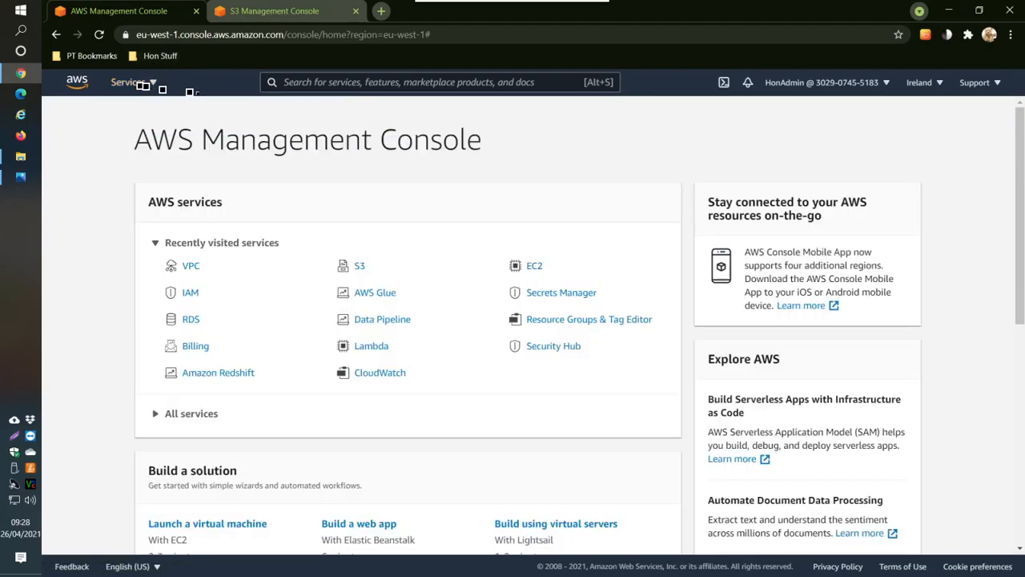
left_click(360, 266)
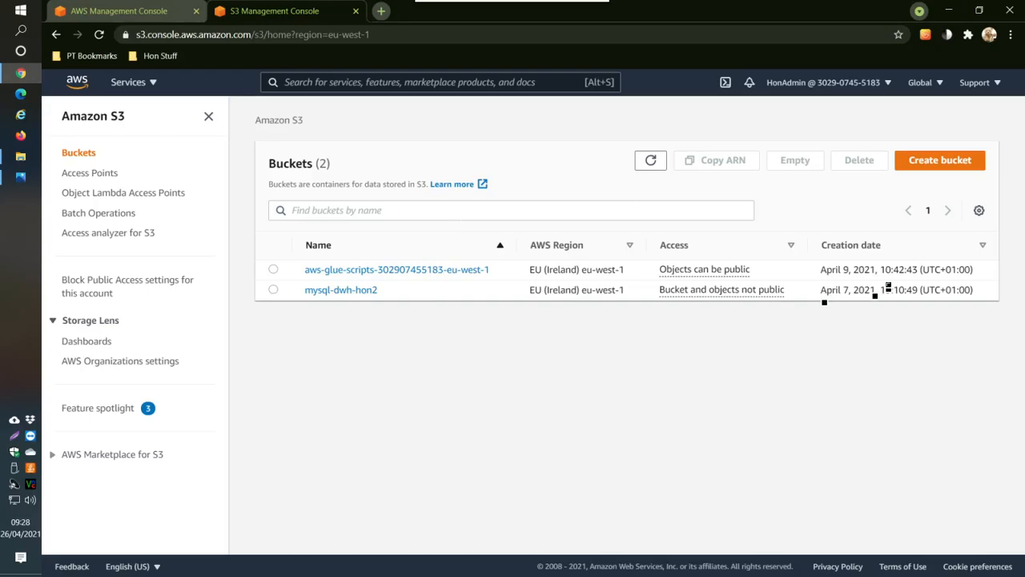
left_click(923, 163)
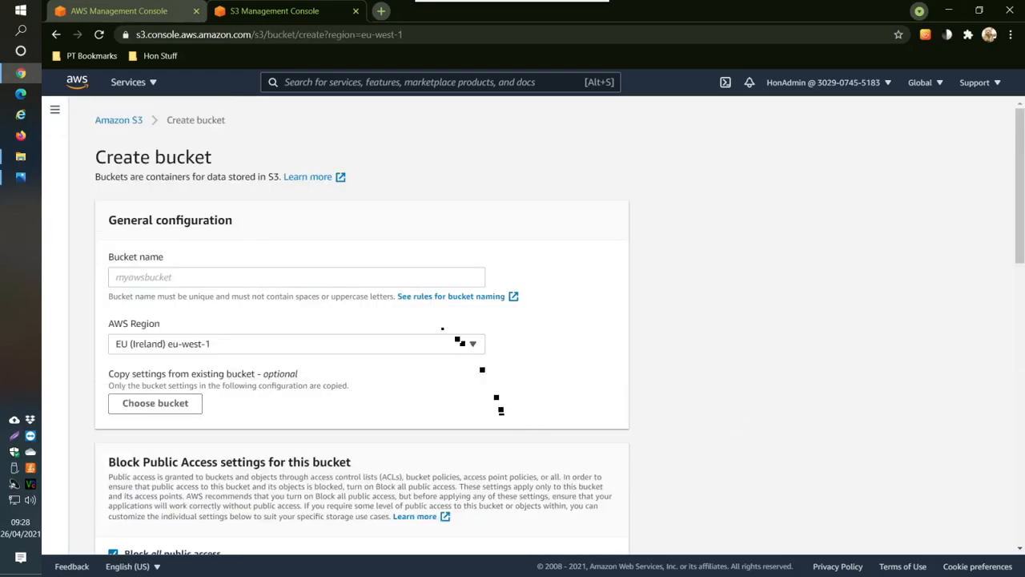
Step: Enter hon_bucket2 as the new bucket's name and dismiss the VNC Server notification
left_click(233, 276)
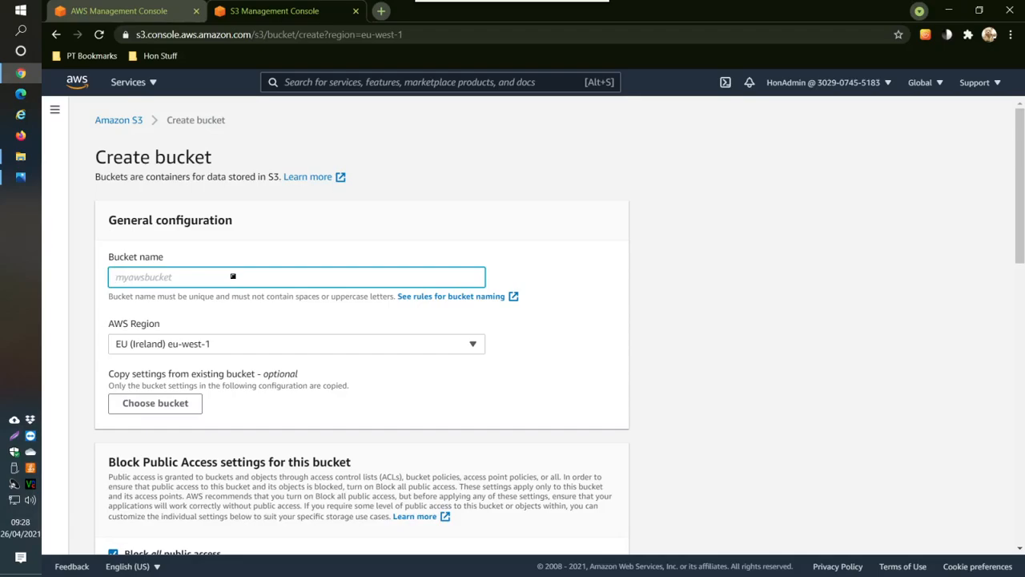
type("hon")
type("_")
type("buck")
type("et_")
type("2")
key("BackSpace")
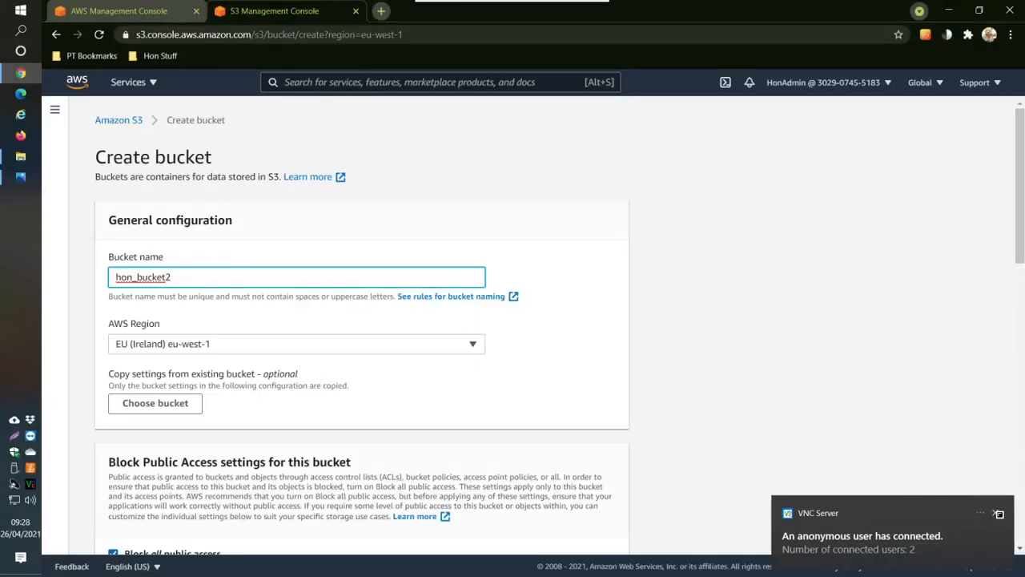
left_click(996, 513)
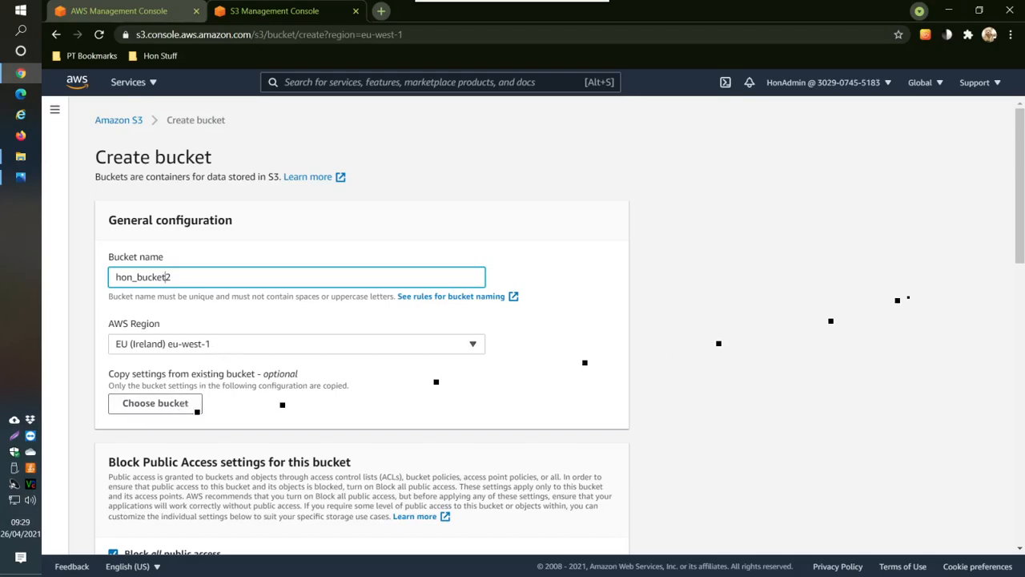
Step: Review the new bucket's public access, versioning, tags and default encryption options, and expand the advanced settings to examine Object Lock
scroll(1020, 266, "down", 1)
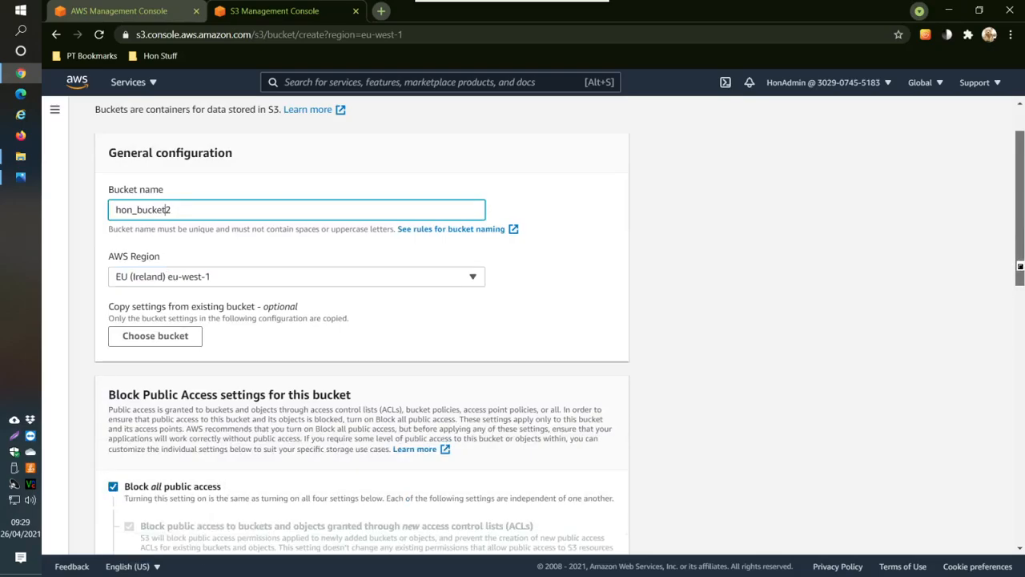
scroll(1019, 266, "down", 1)
left_click_drag(1020, 268, 1020, 369)
scroll(1019, 369, "down", 2)
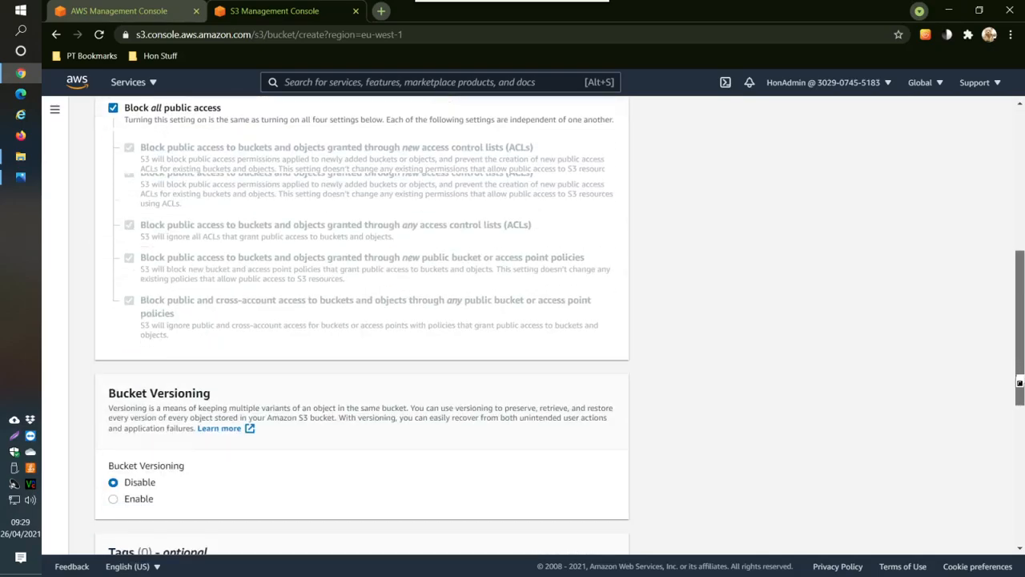
scroll(1013, 352, "up", 3)
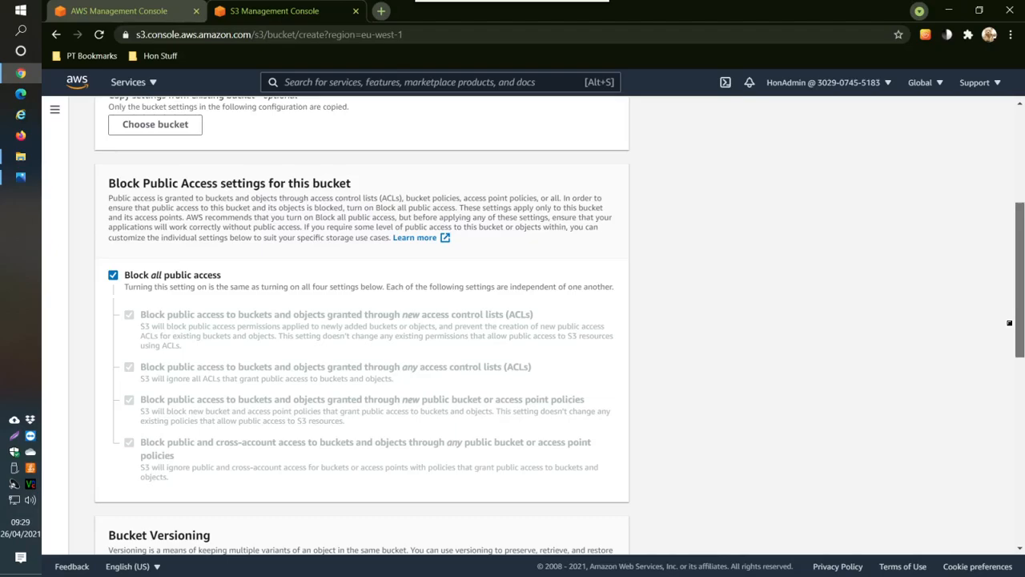
scroll(1009, 324, "down", 2)
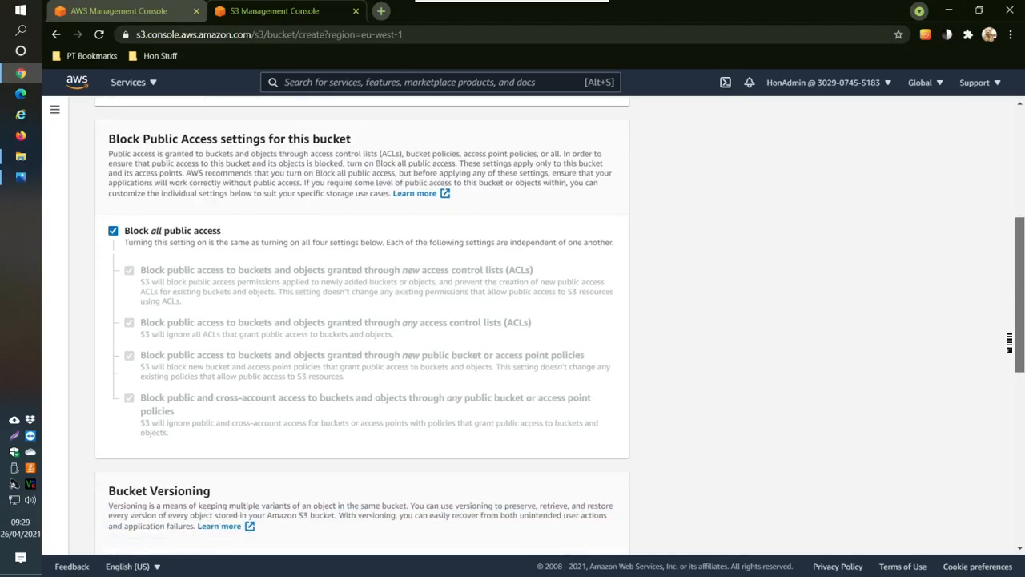
left_click_drag(1007, 391, 1002, 526)
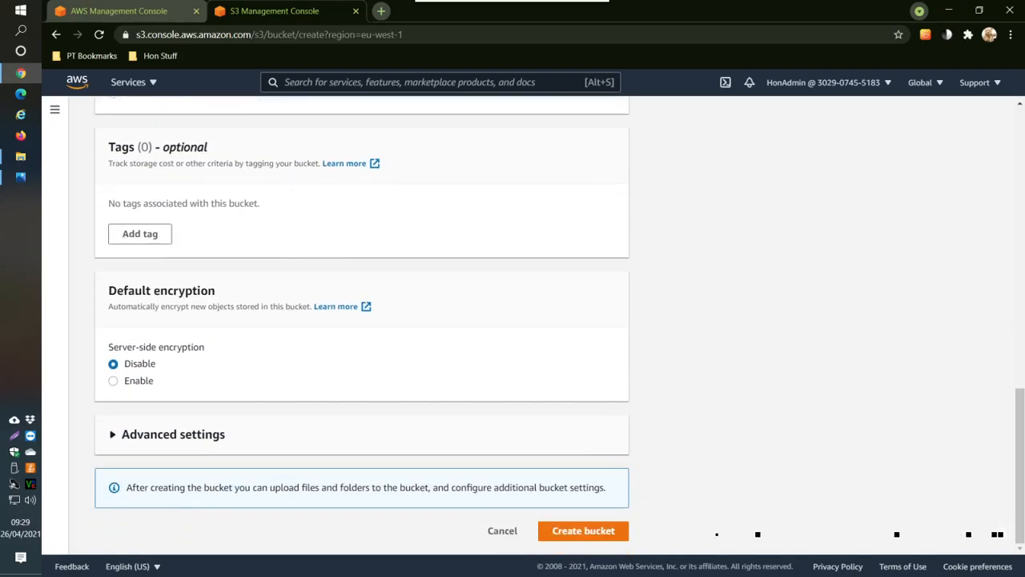
left_click(112, 435)
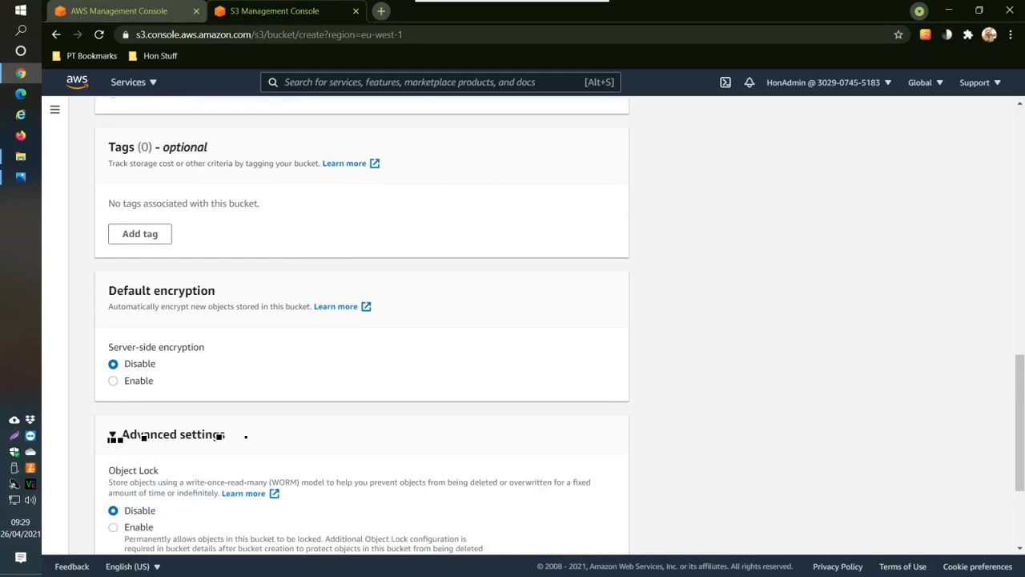
left_click_drag(1018, 364, 1018, 440)
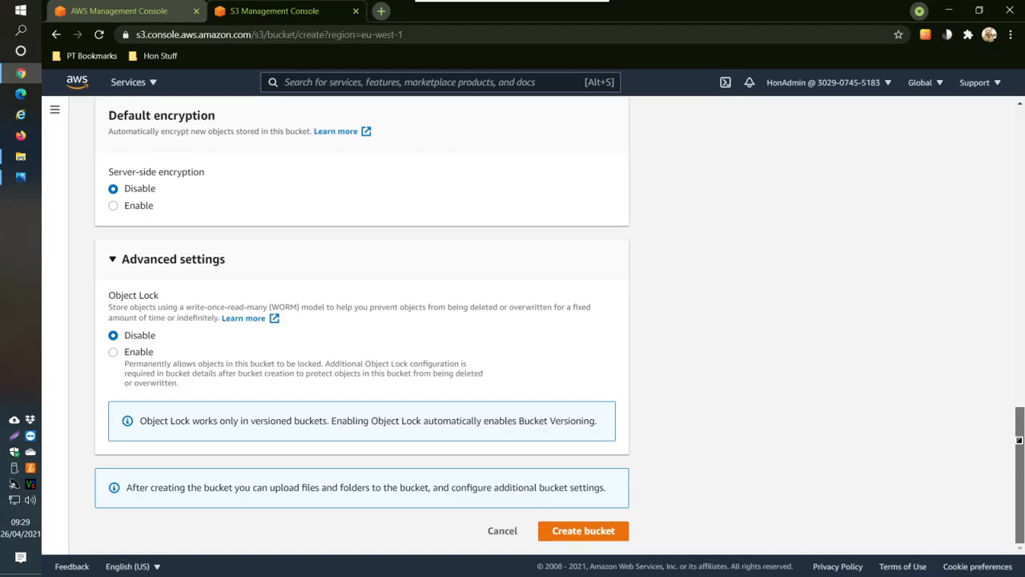
left_click_drag(1019, 439, 1022, 369)
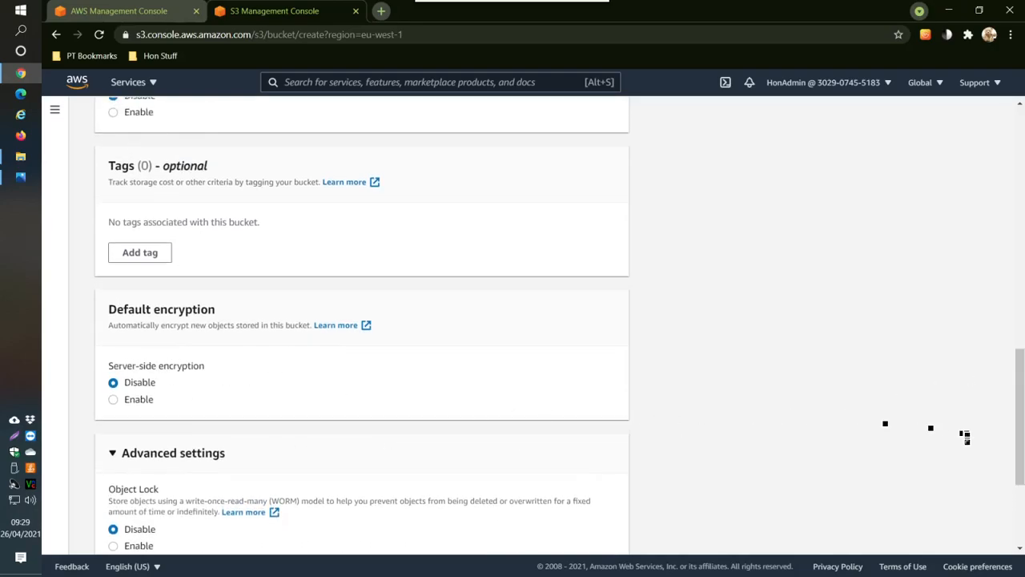
left_click_drag(1020, 379, 989, 162)
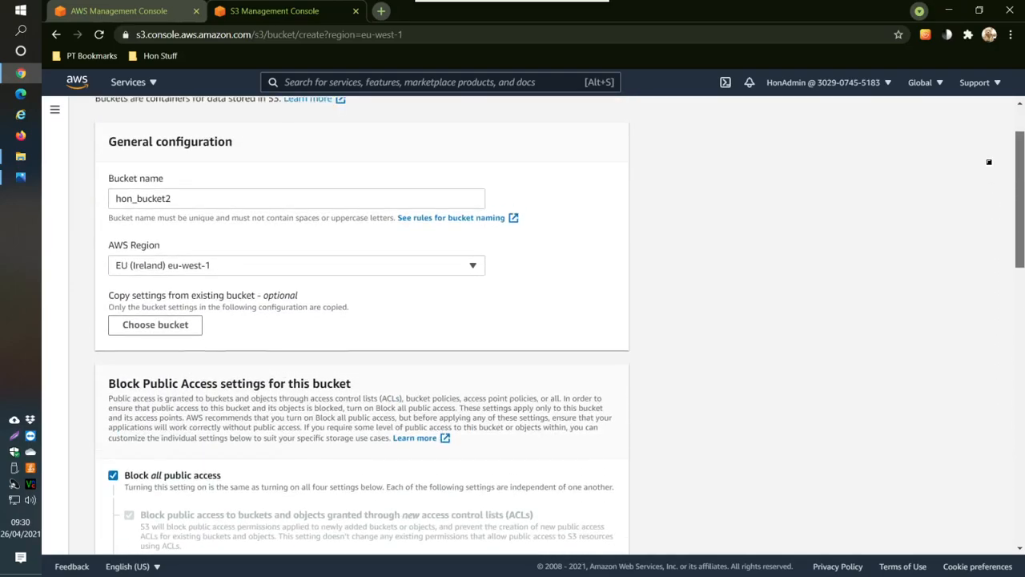
Step: Turn off Block all public access to view its individual options, and turn it back on
scroll(989, 162, "down", 3)
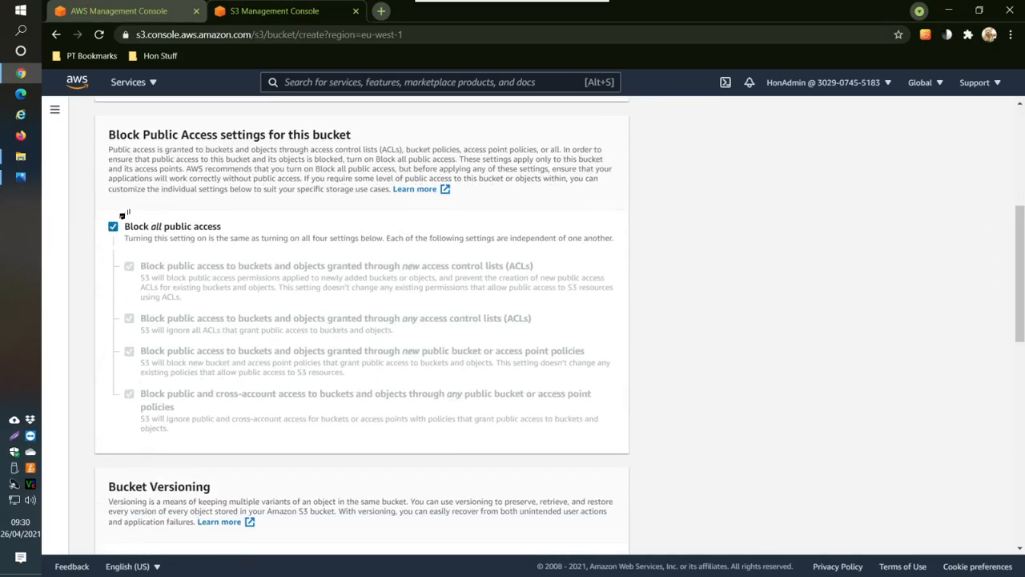
left_click(114, 227)
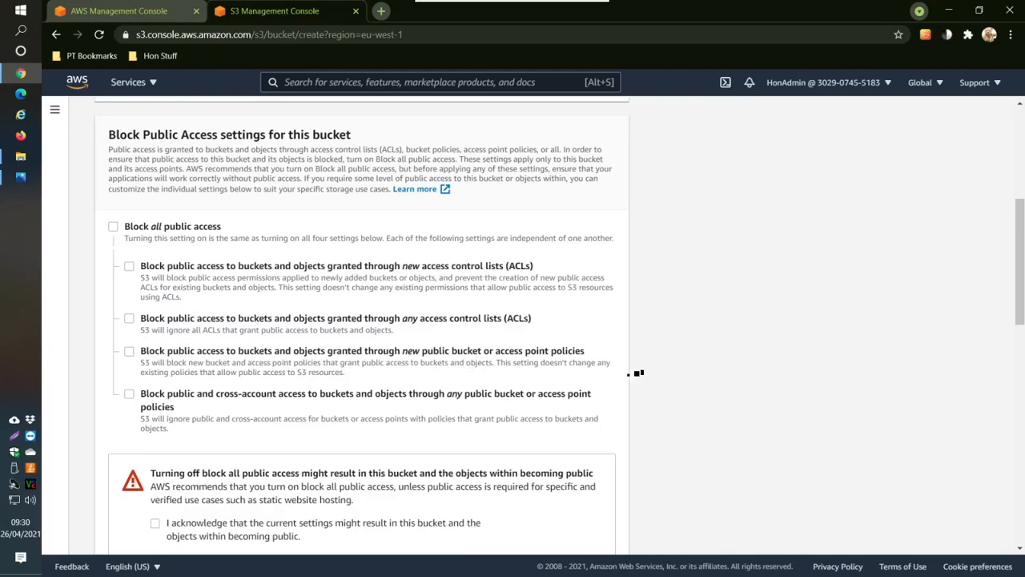
left_click(115, 227)
Step: Submit the new bucket, correct its name to honbucket2 and create it
left_click_drag(1020, 255, 996, 497)
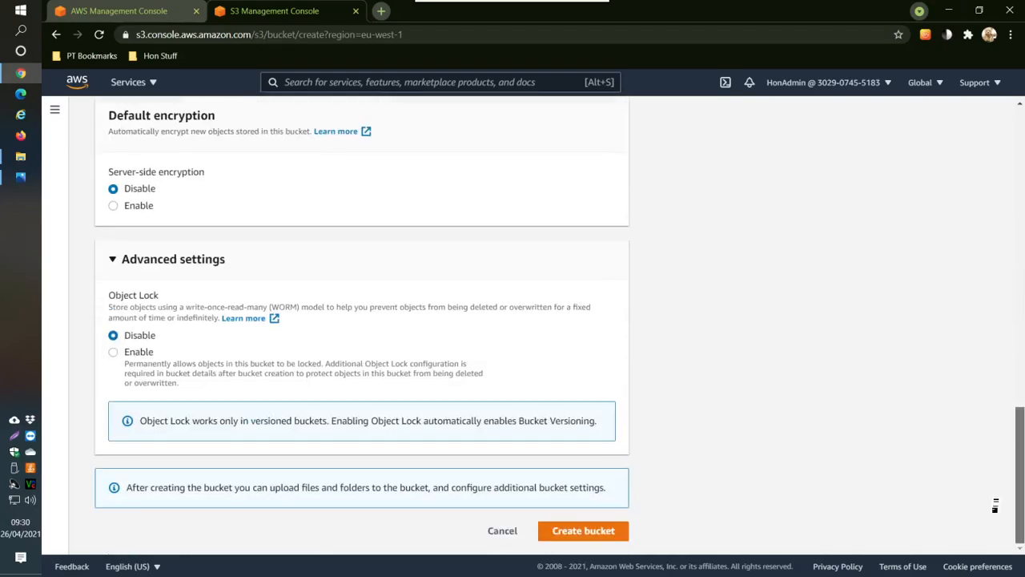
left_click(583, 536)
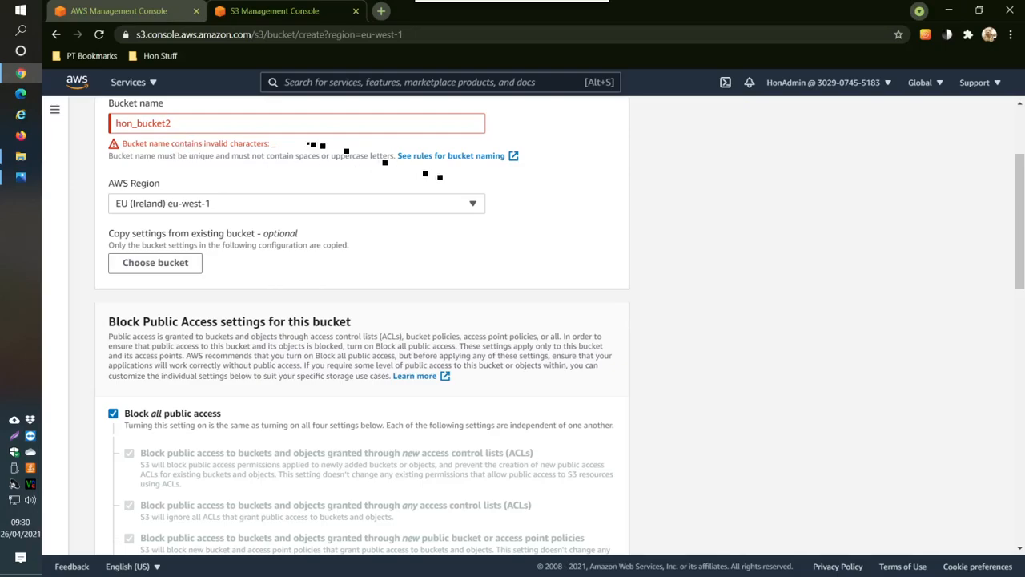
left_click(192, 126)
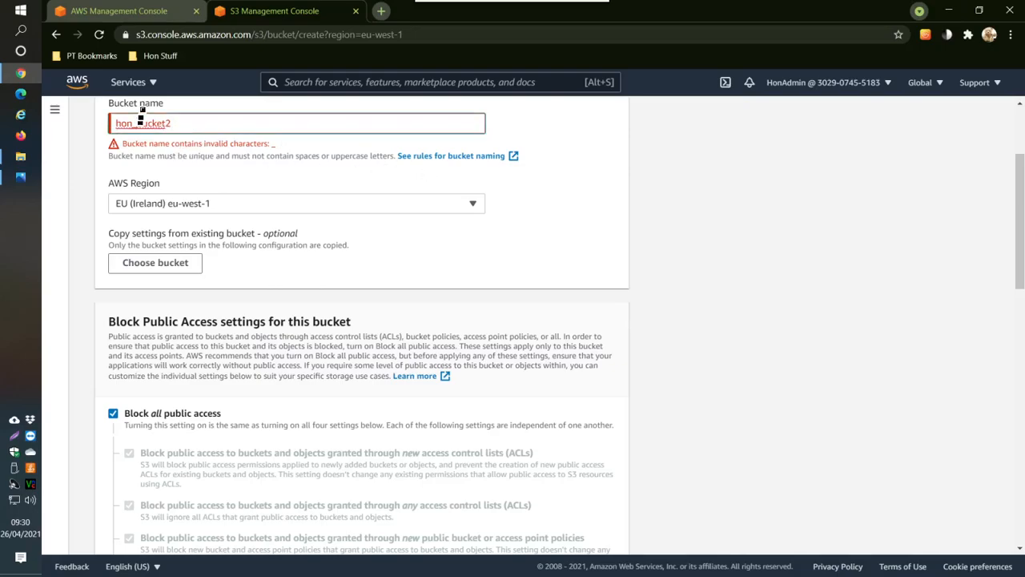
key("BackSpace")
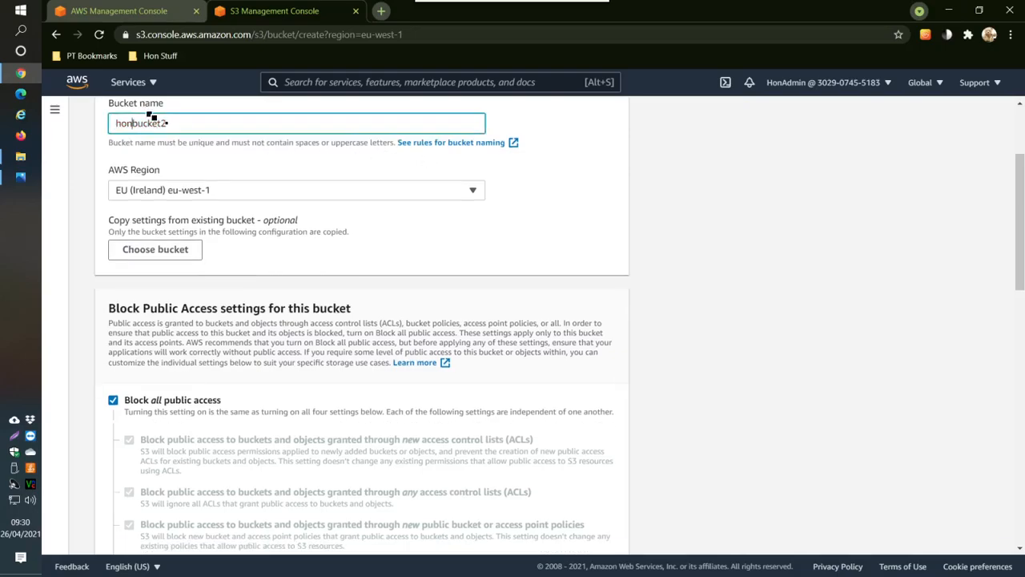
left_click_drag(1017, 210, 998, 520)
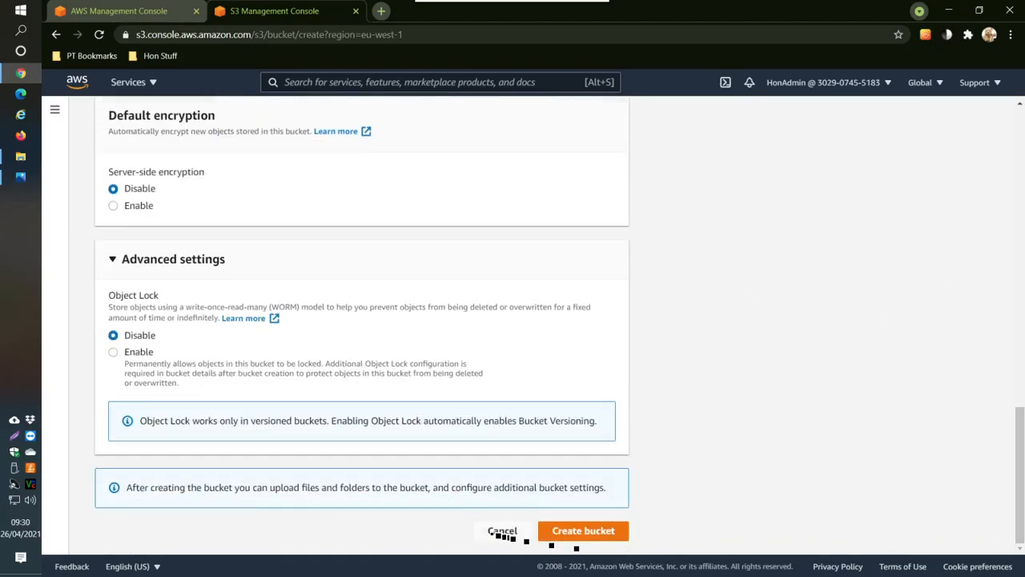
left_click(553, 529)
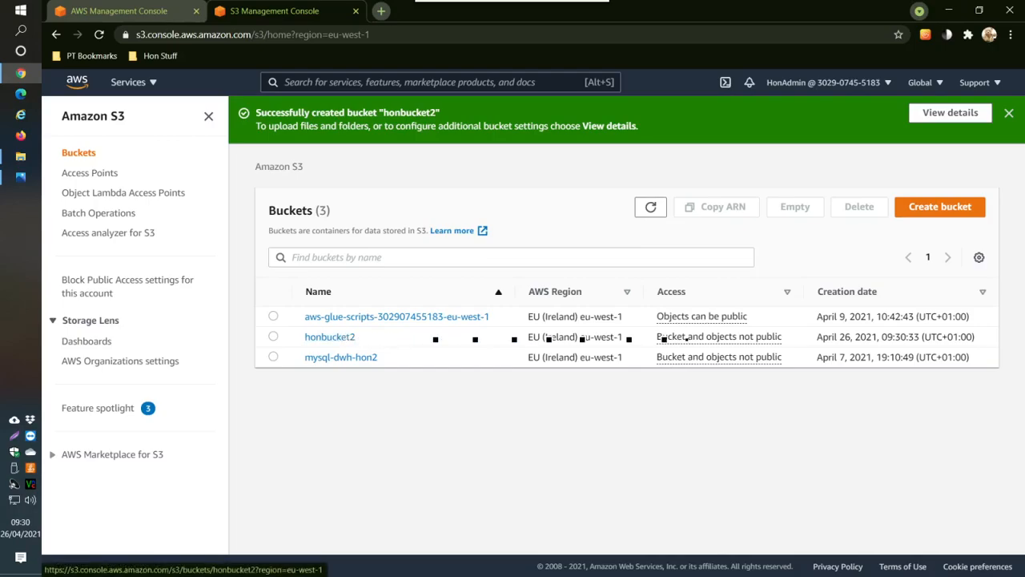
Step: Sort the buckets by creation date and create a folder named table1 inside honbucket2
left_click(947, 297)
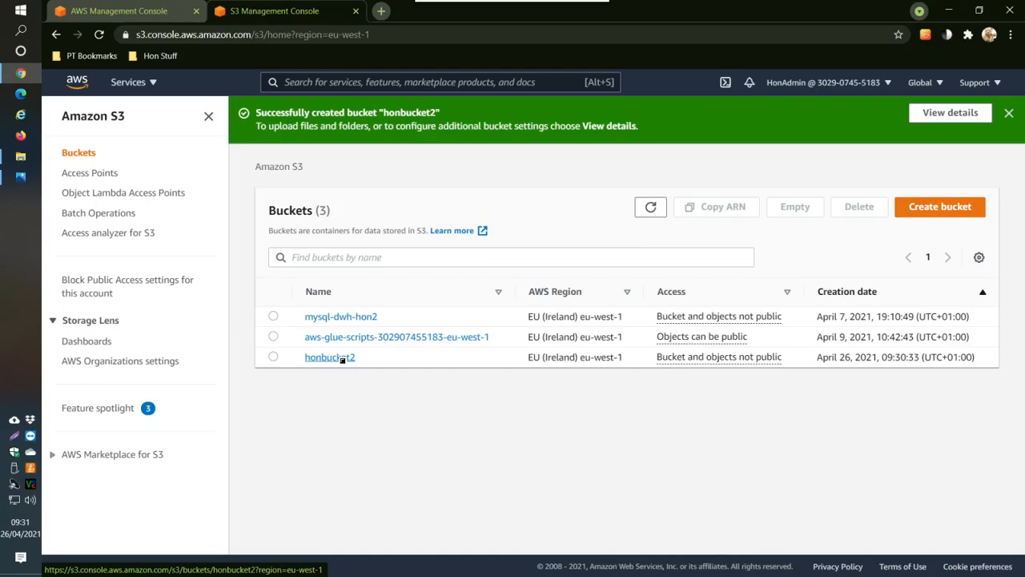
left_click(342, 358)
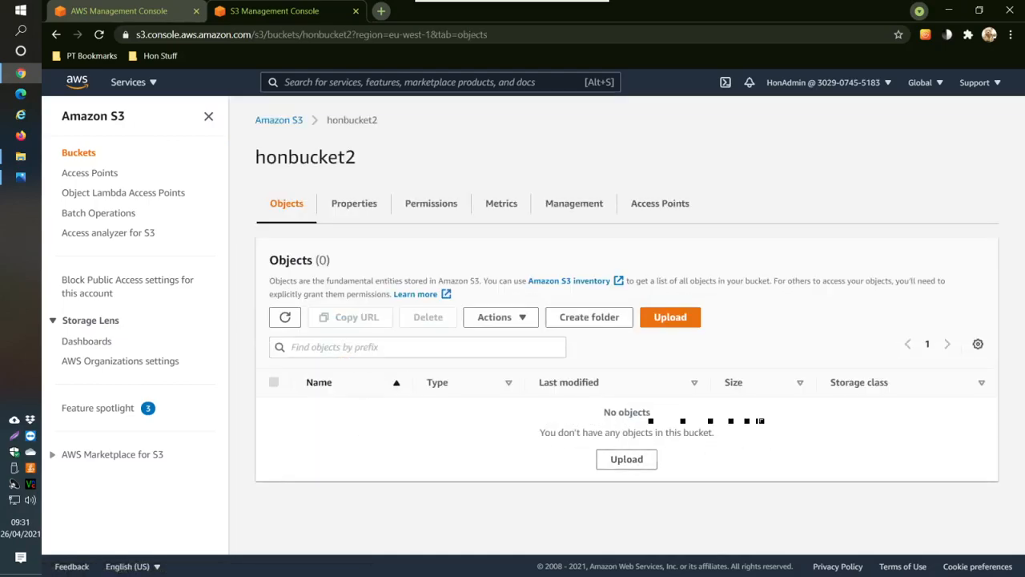
left_click(589, 317)
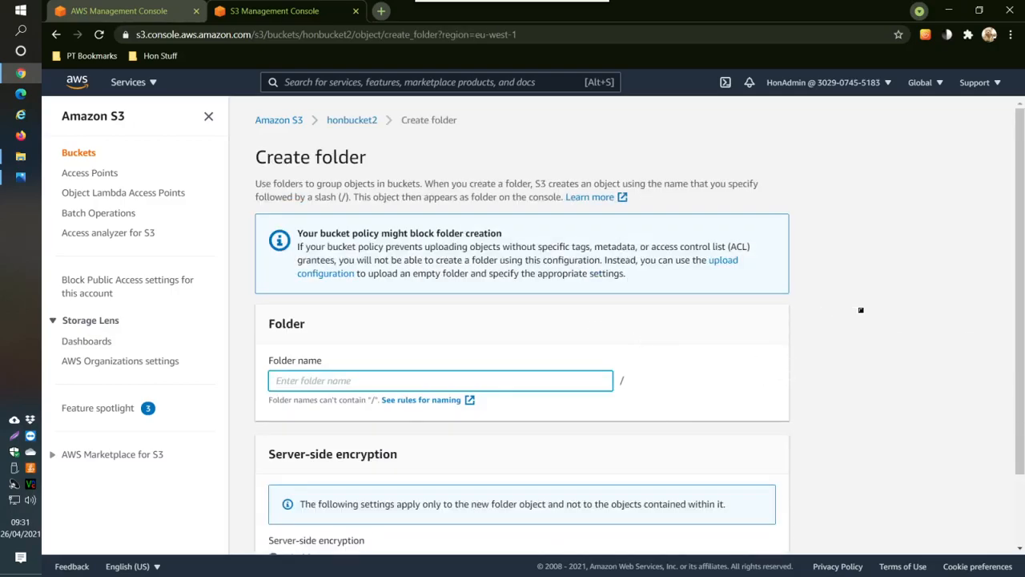
type("table1")
scroll(1019, 156, "down", 2)
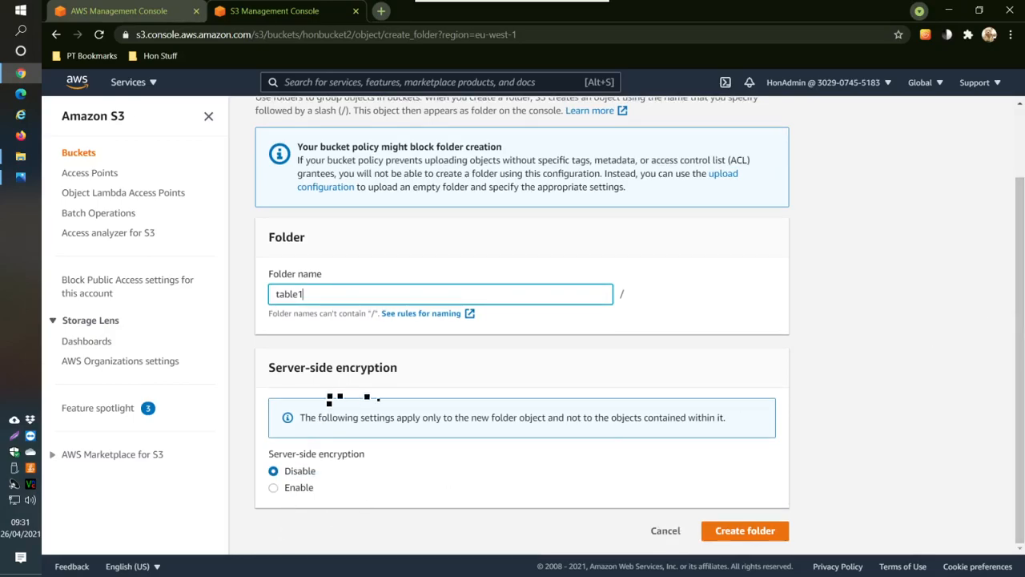
left_click(766, 530)
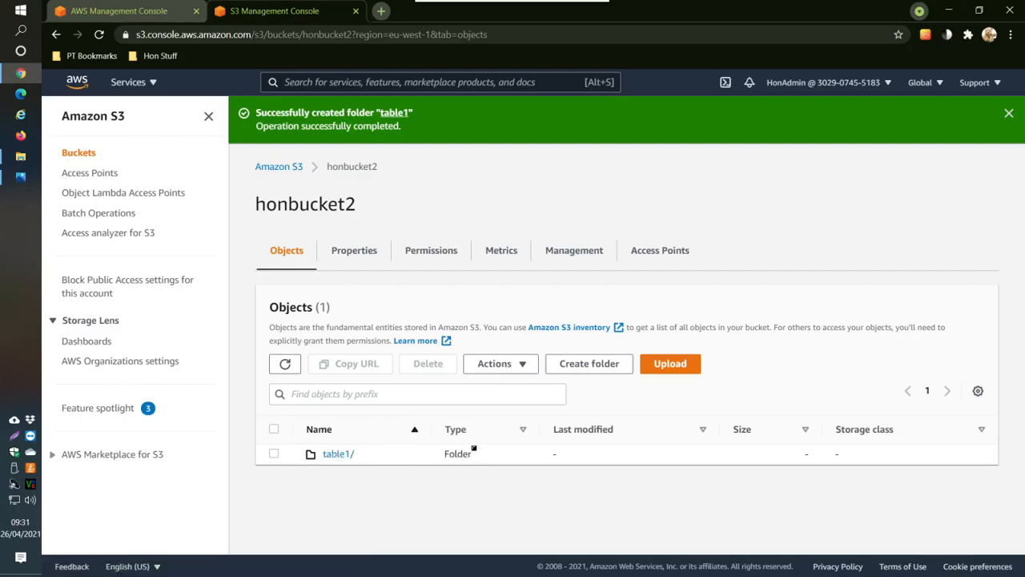
Step: Create a subfolder named initialload inside the table1 folder, leaving server-side encryption disabled
left_click(340, 454)
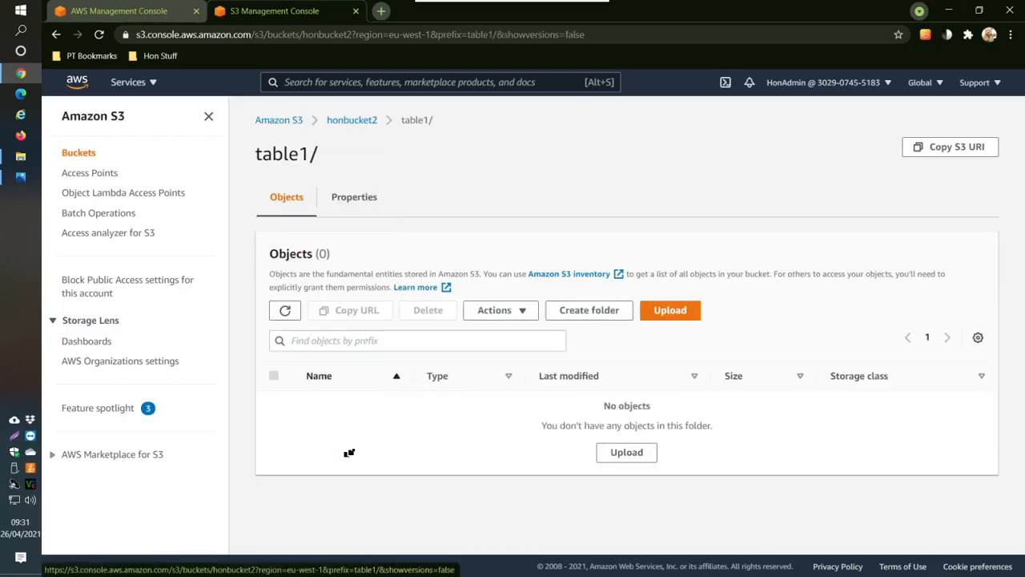
left_click(602, 316)
type("historic")
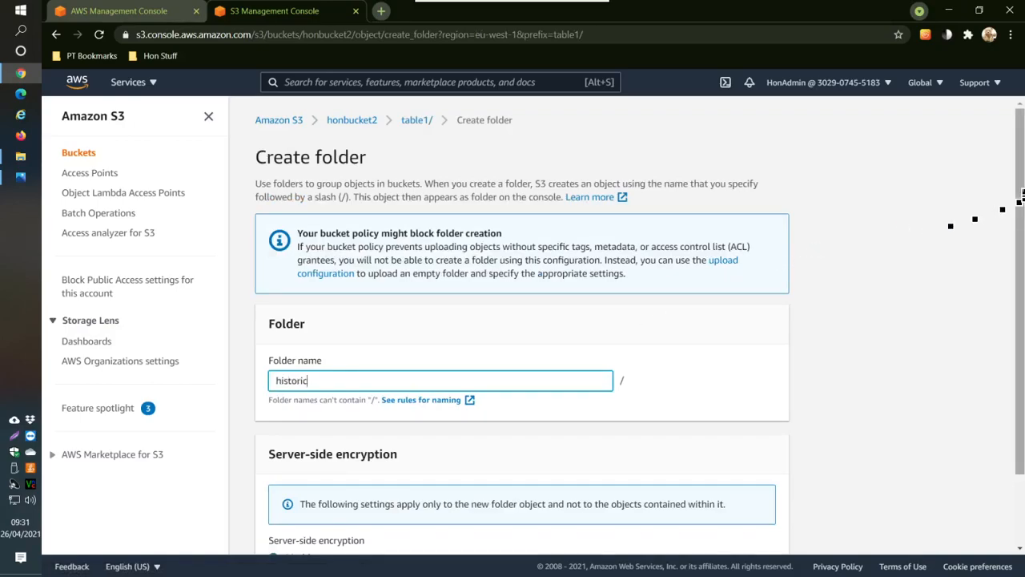
scroll(1022, 321, "down", 1)
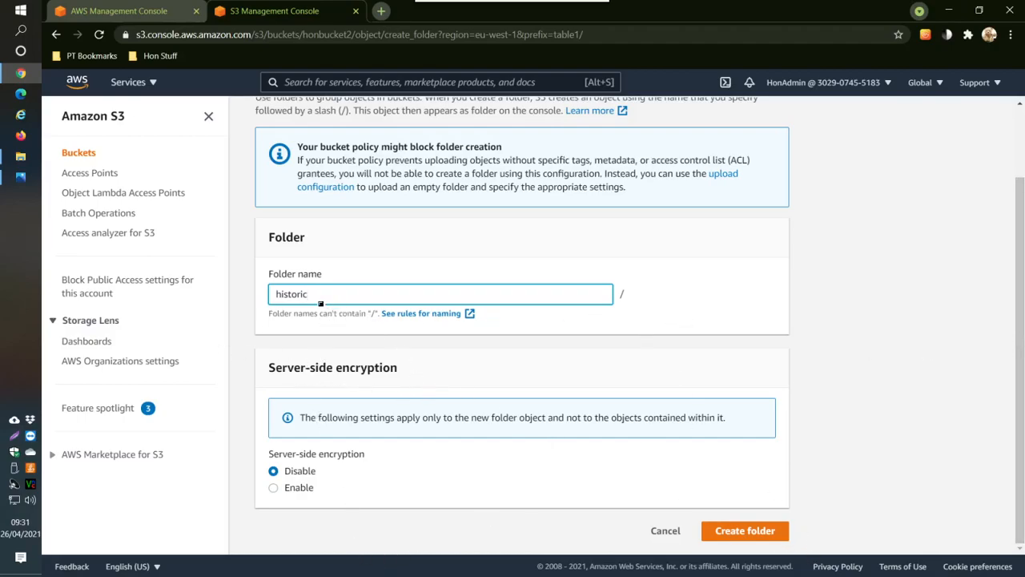
left_click_drag(323, 297, 227, 298)
type("initialload")
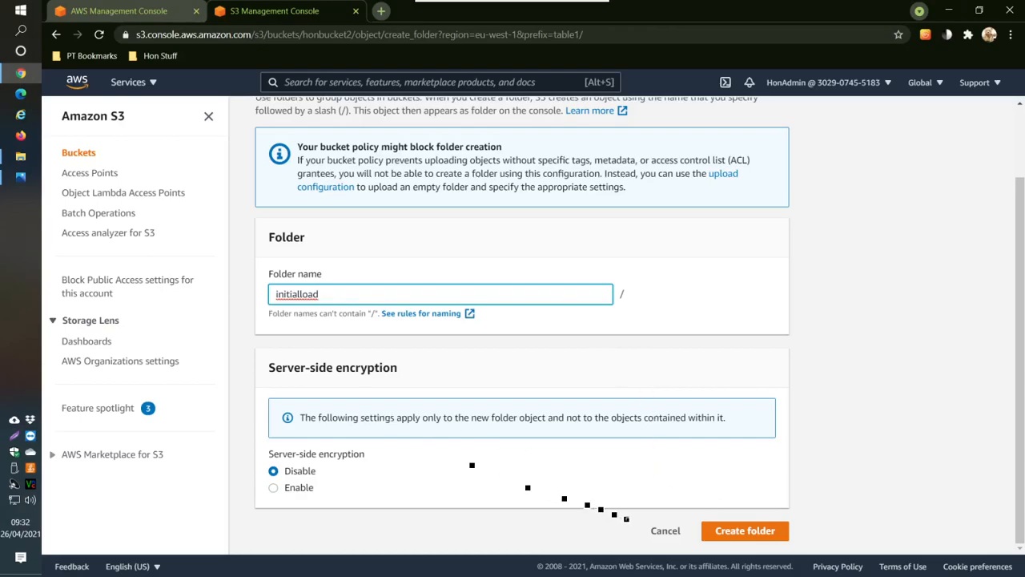
left_click(738, 532)
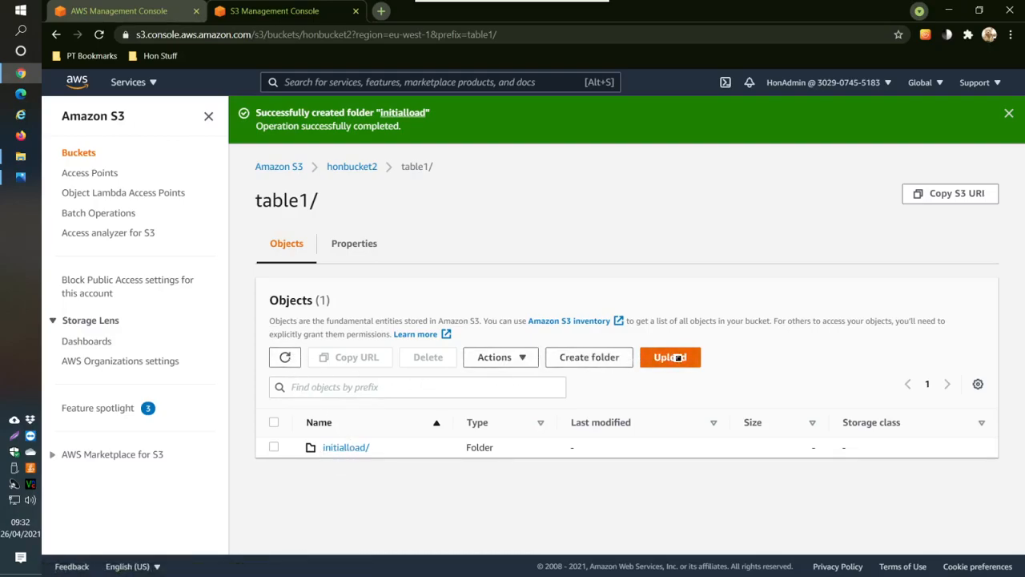
Step: Create a second subfolder named incrementalload inside the table1 folder, leaving server-side encryption disabled
left_click(612, 357)
type("incrementalload")
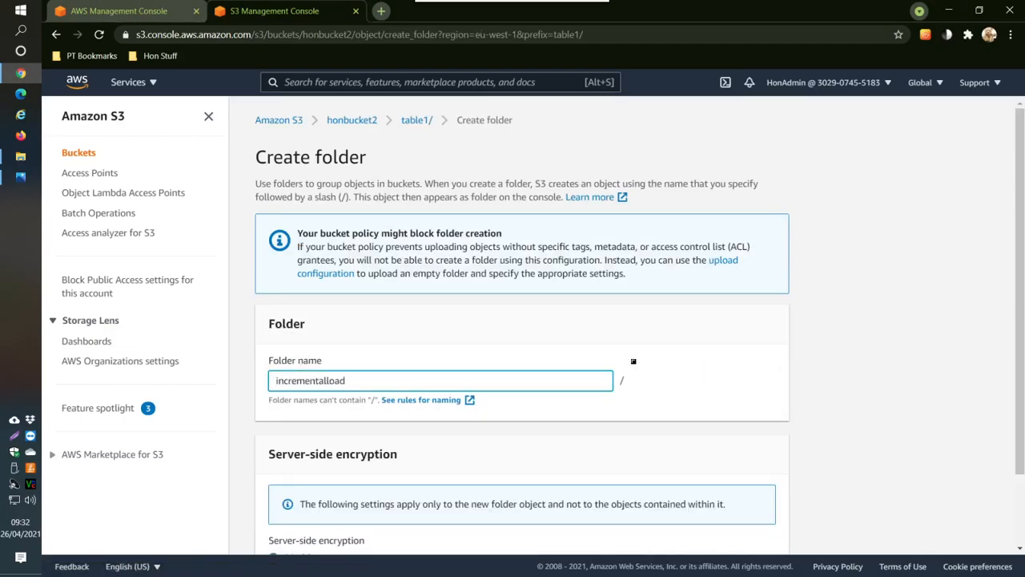
scroll(1017, 321, "down", 1)
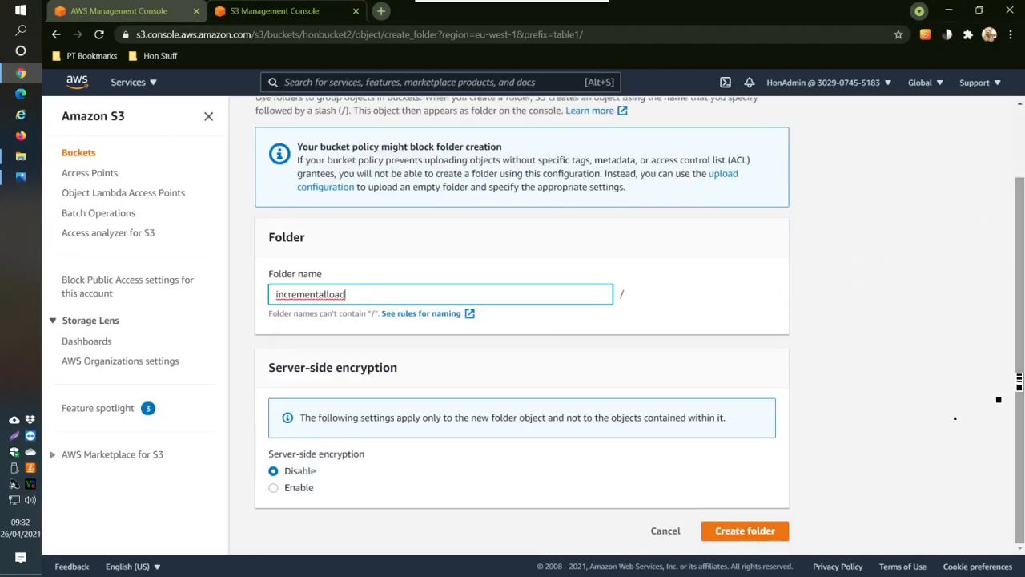
left_click(761, 531)
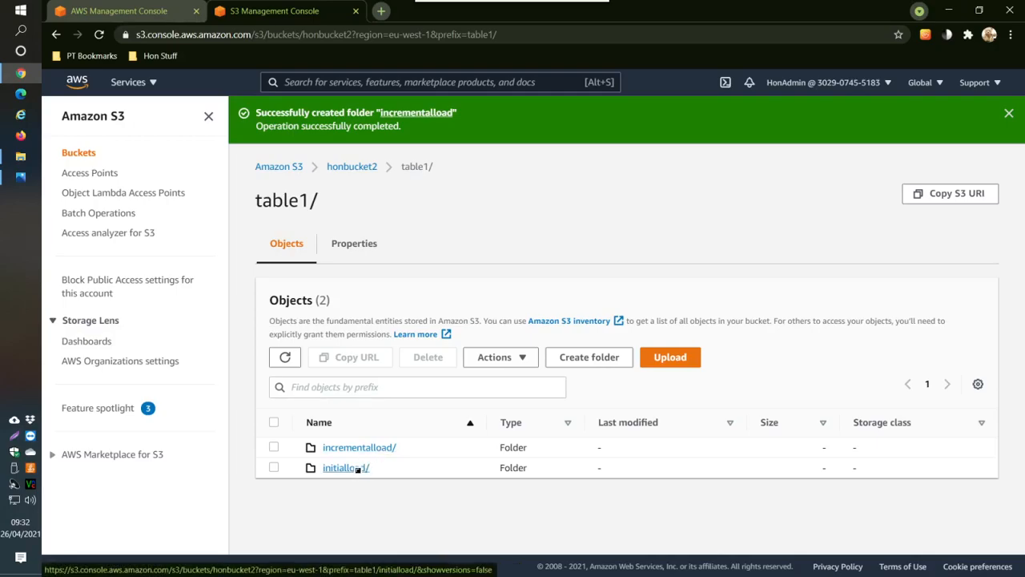
Step: Switch to Photos to review the AWS ETL Flow Architecture diagram, and return to the S3 console
left_click(21, 180)
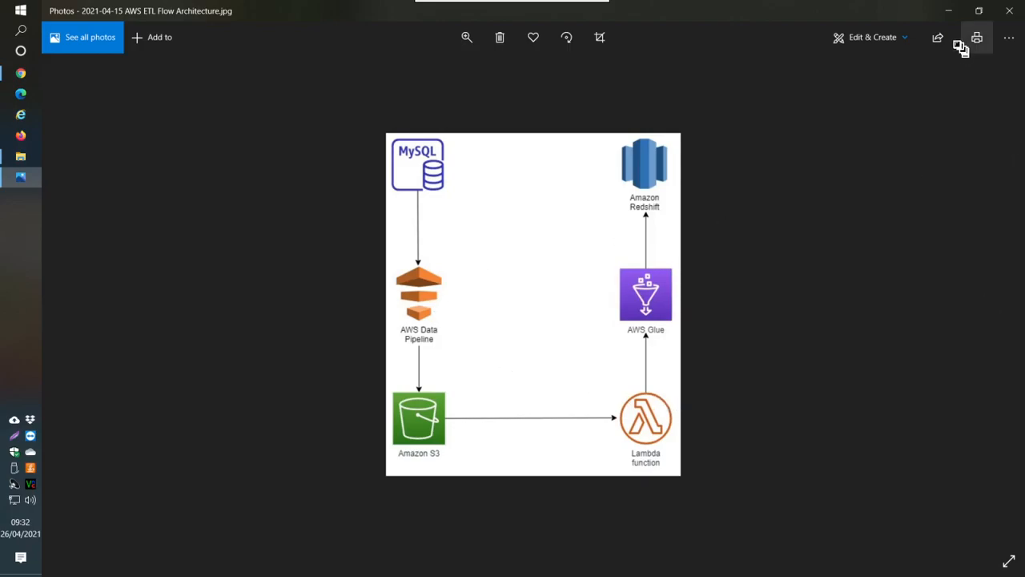
left_click(948, 10)
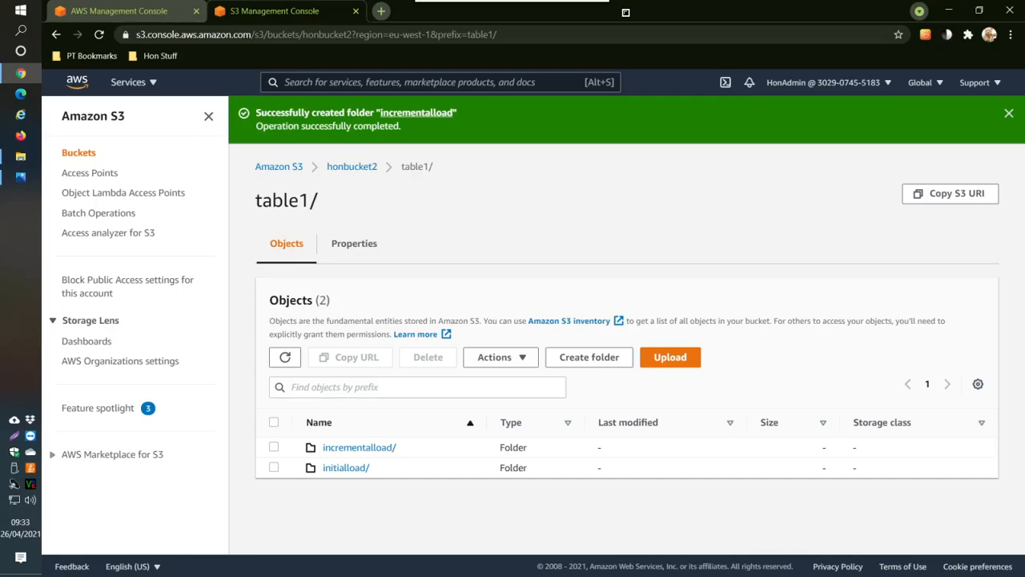
Step: Restore the maximized browser window to a smaller floating window on the desktop
double_click(626, 13)
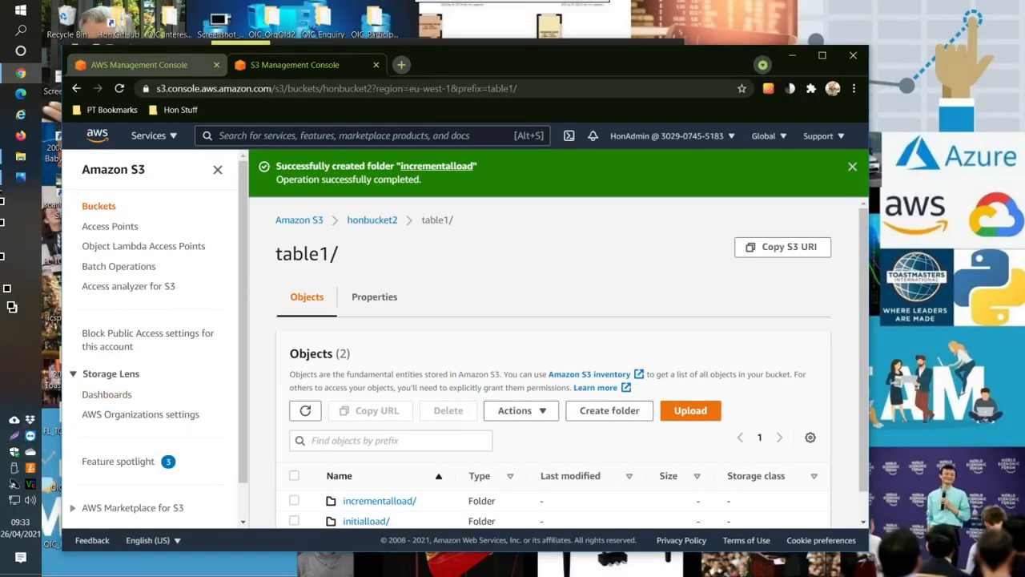
mouse_move(520, 17)
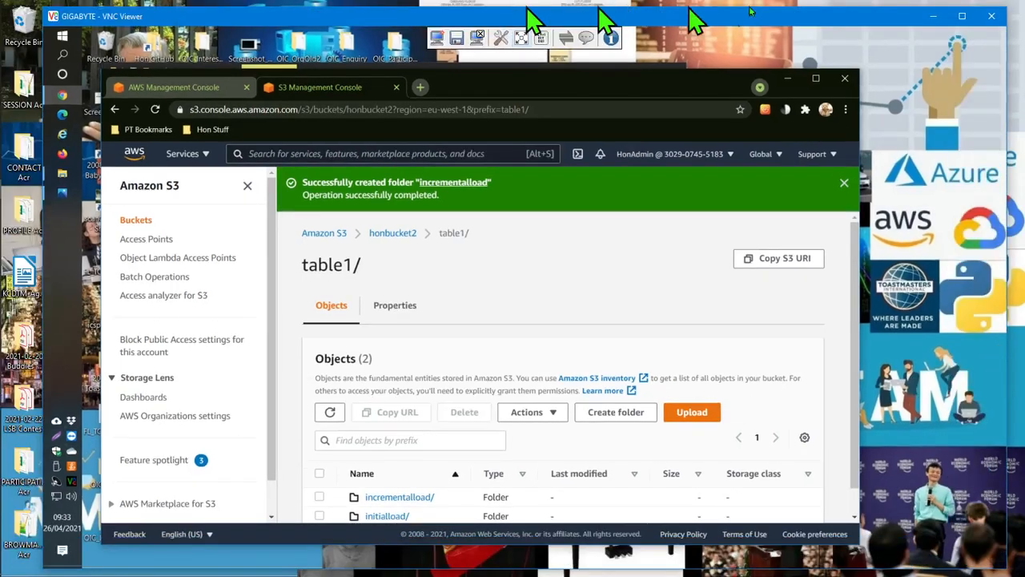